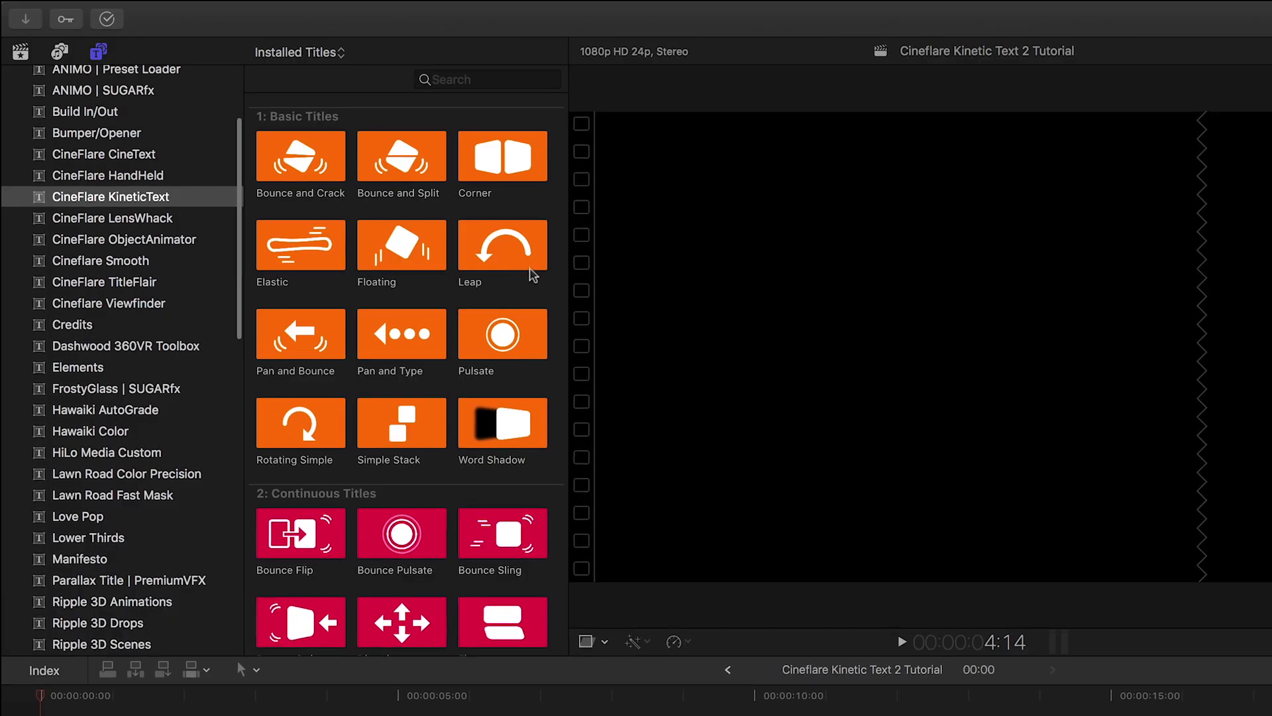
scroll(566, 171, down, 2)
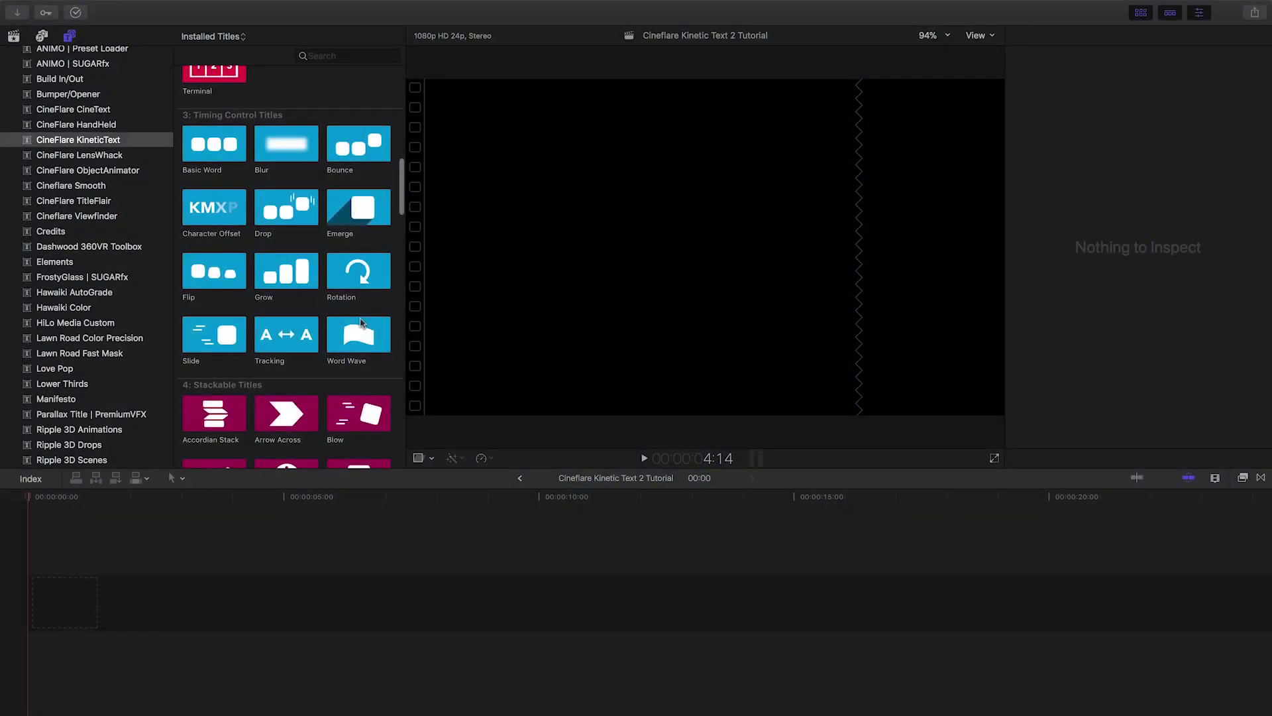
- Add the Blur title at the project start, fit the timeline, and show its eight word-timing parameters
drag(171, 509, 109, 596)
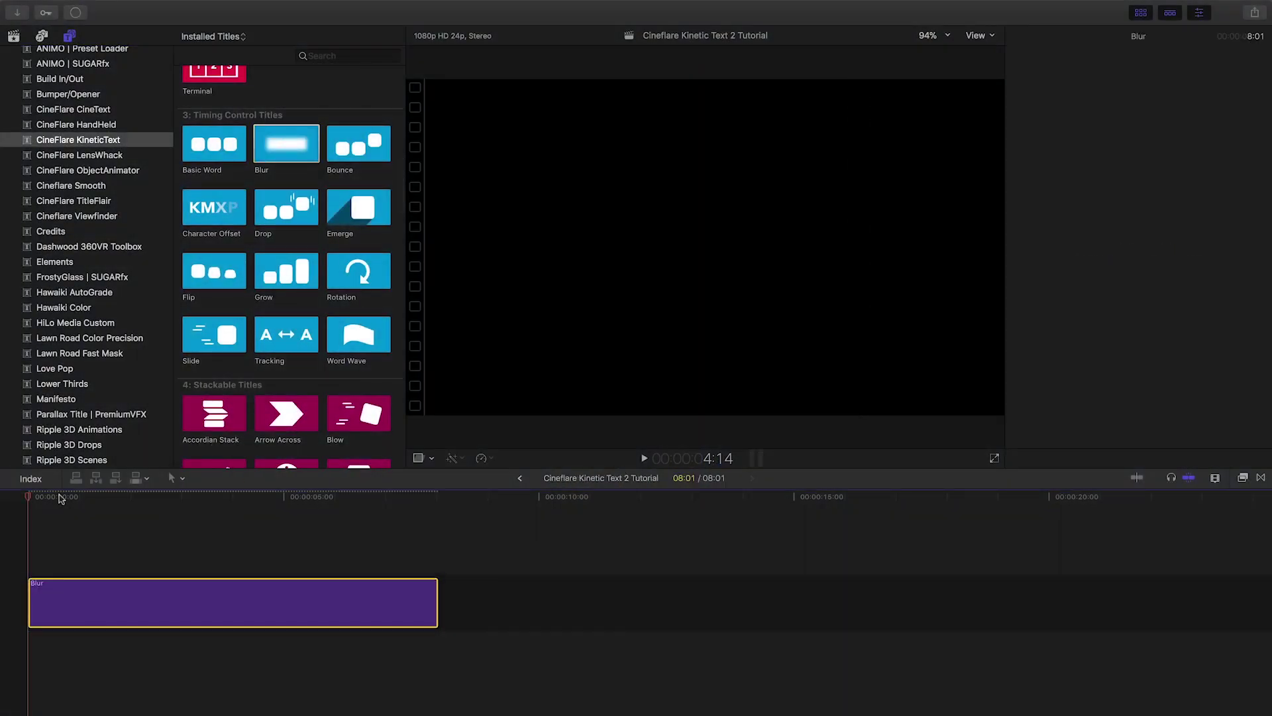
key(shift+z)
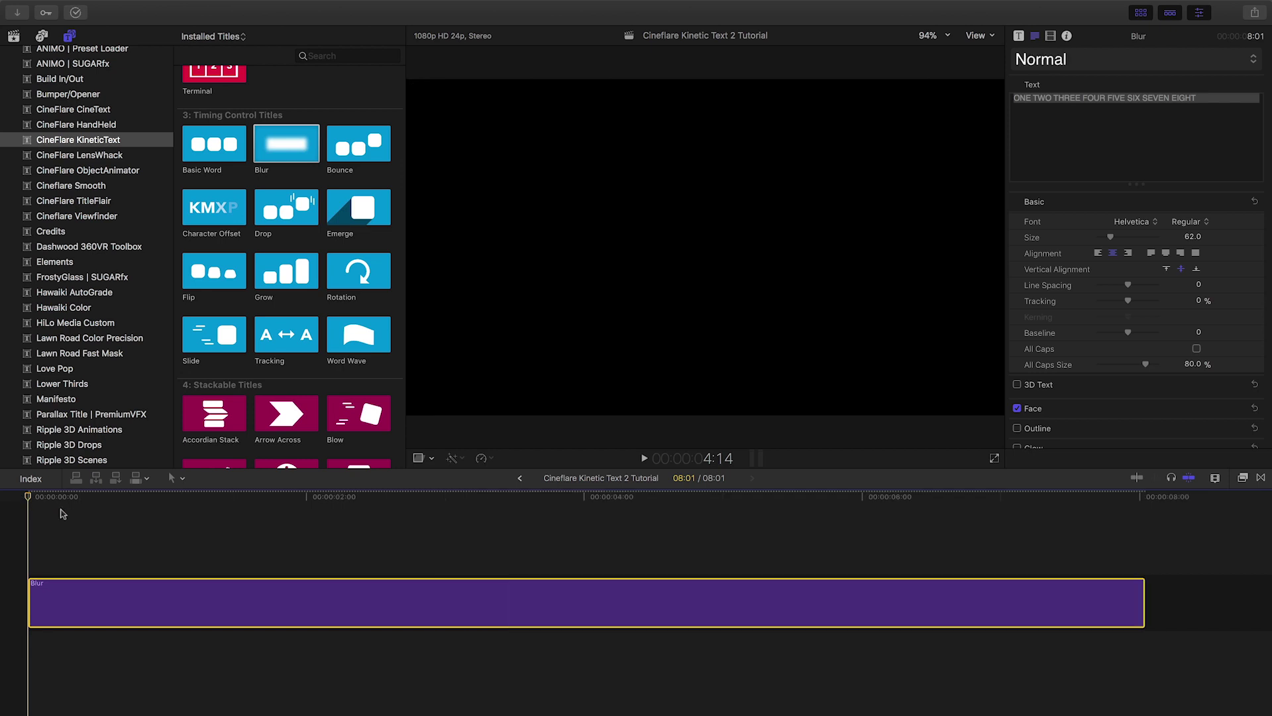
click(1019, 35)
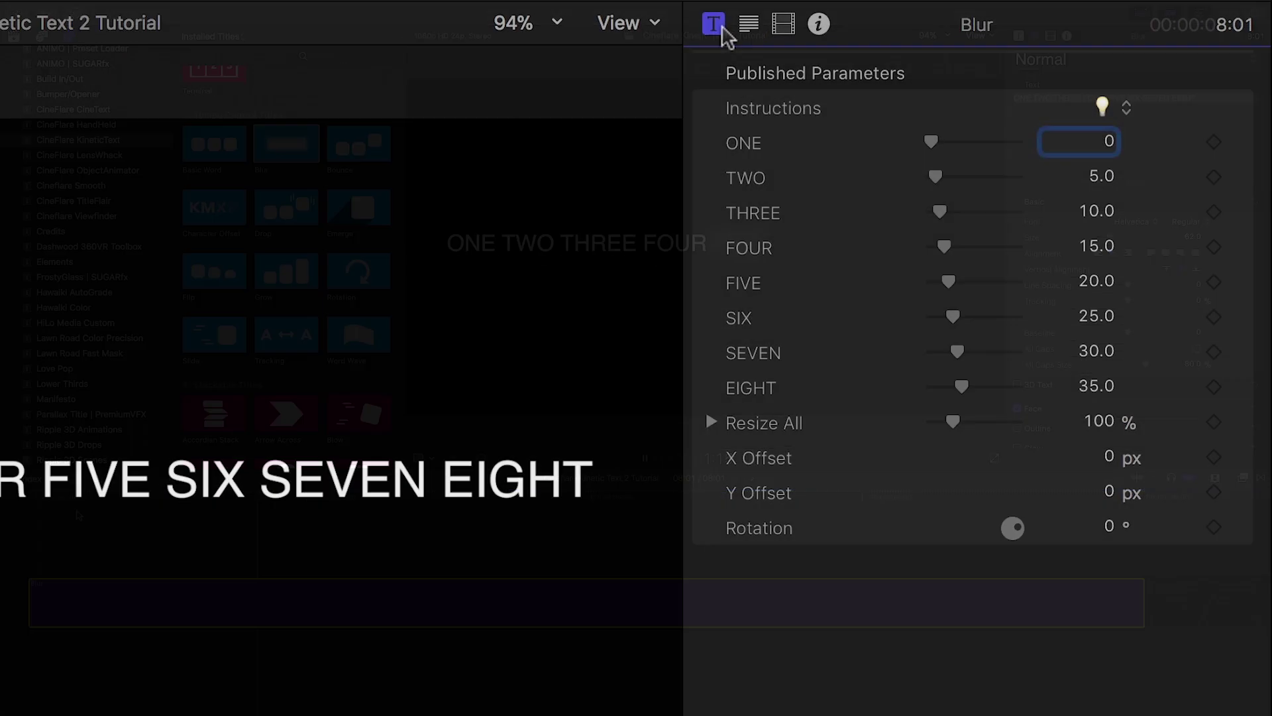
click(1112, 106)
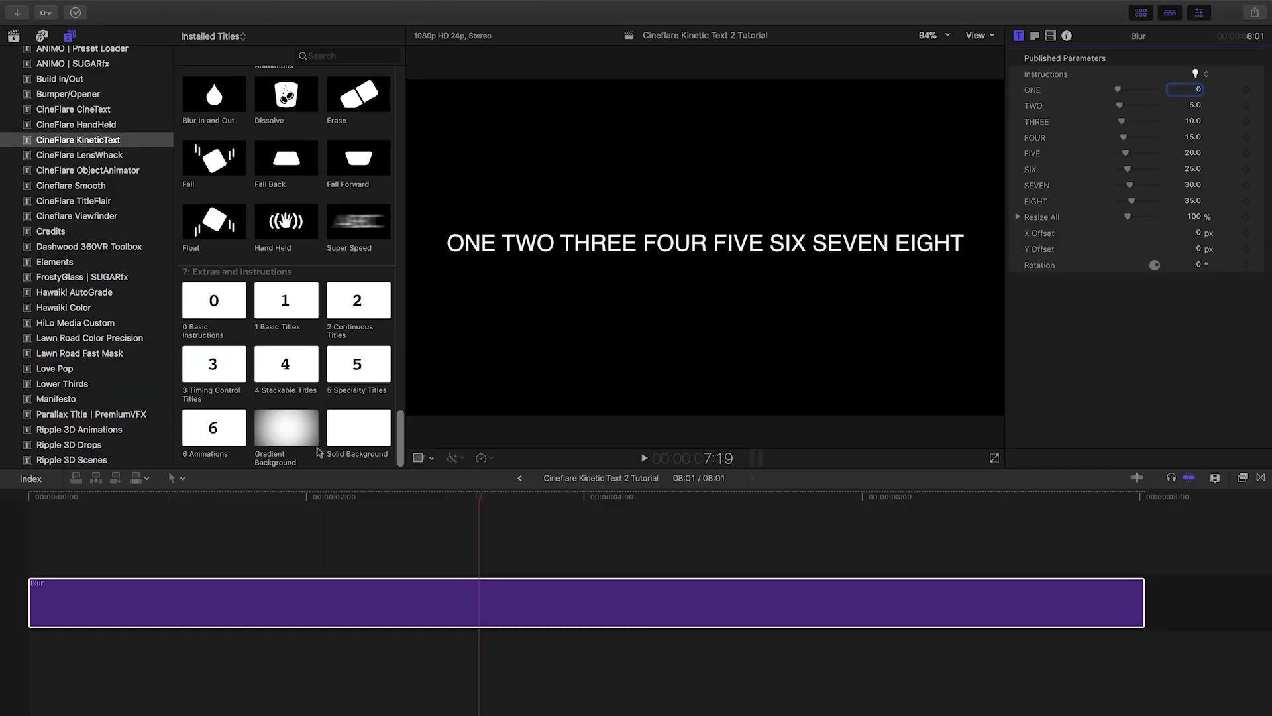
- Put the orange Gradient Background under the Blur title and set its text to Dobra Book, size 100
drag(318, 452, 40, 652)
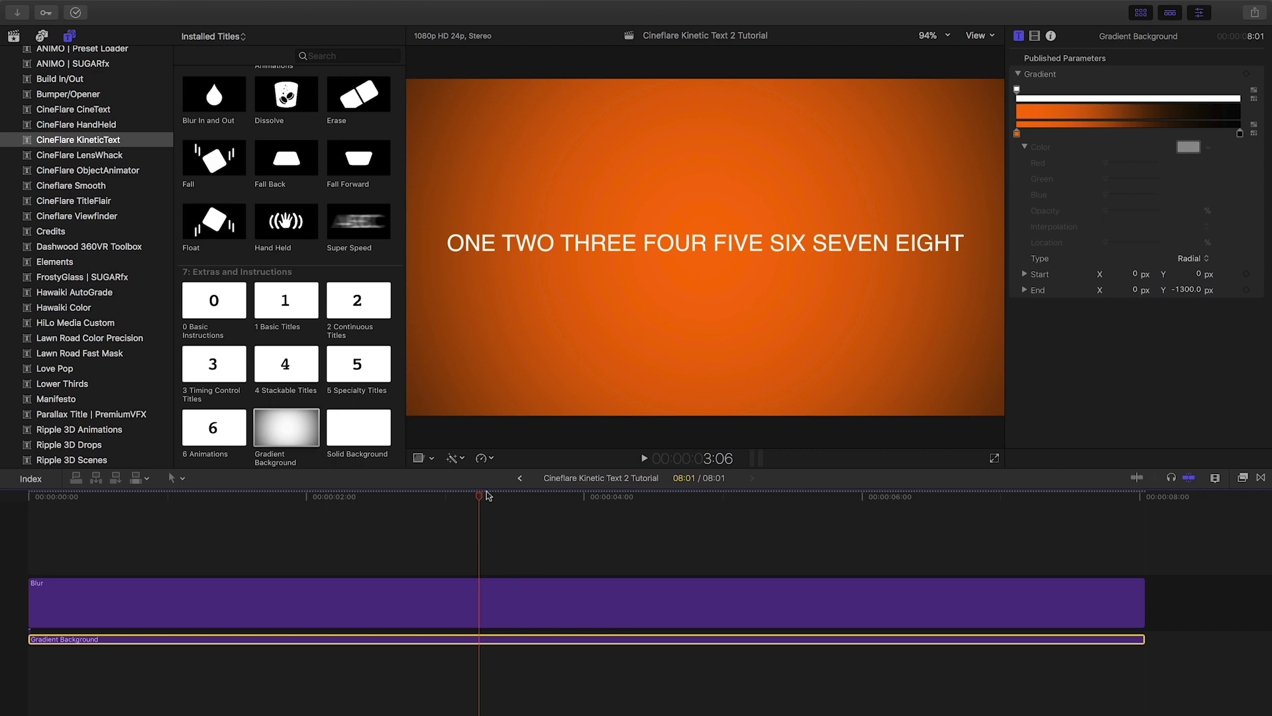
text(INEFLARE KINETIC TEXT IS AMAZING)
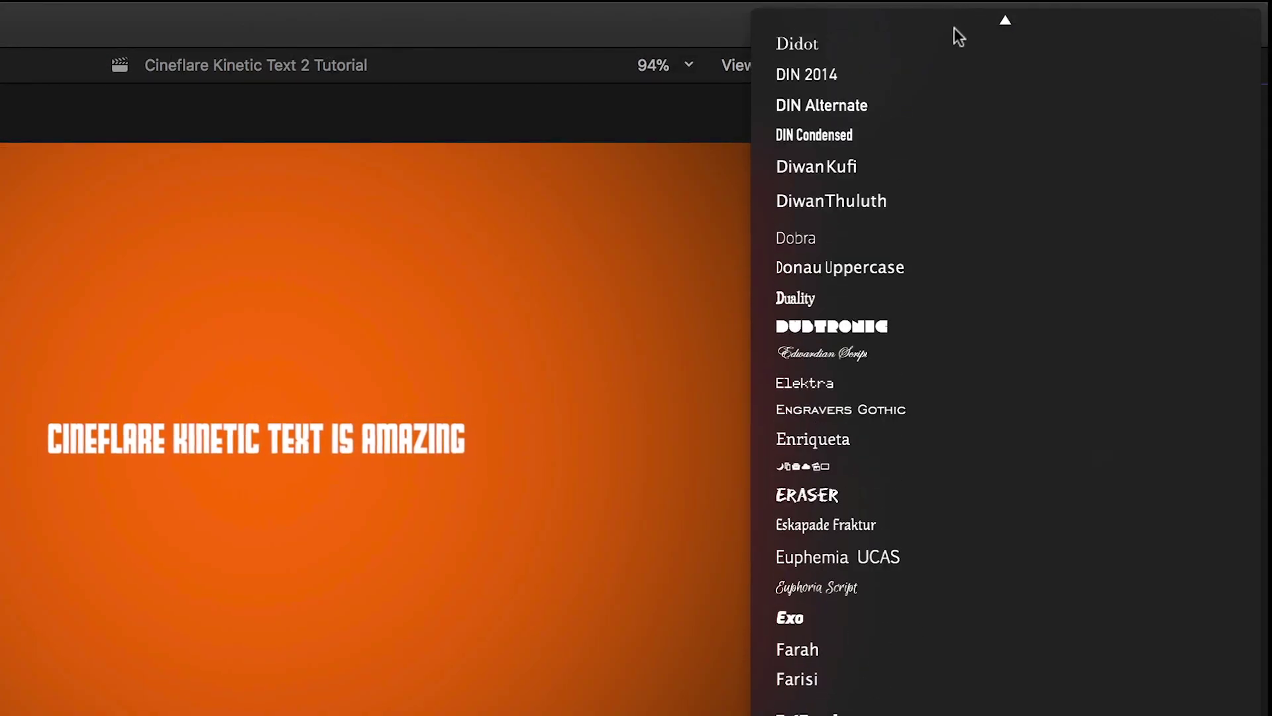
click(964, 339)
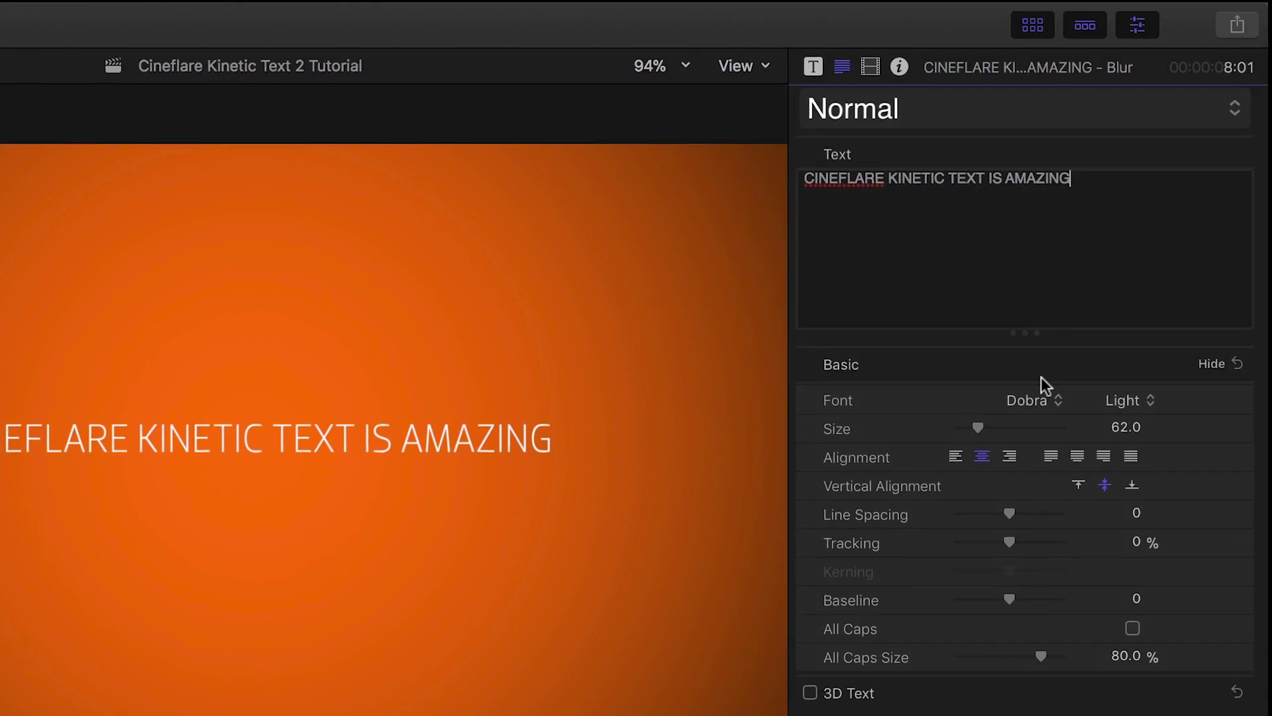
click(1122, 398)
click(1154, 468)
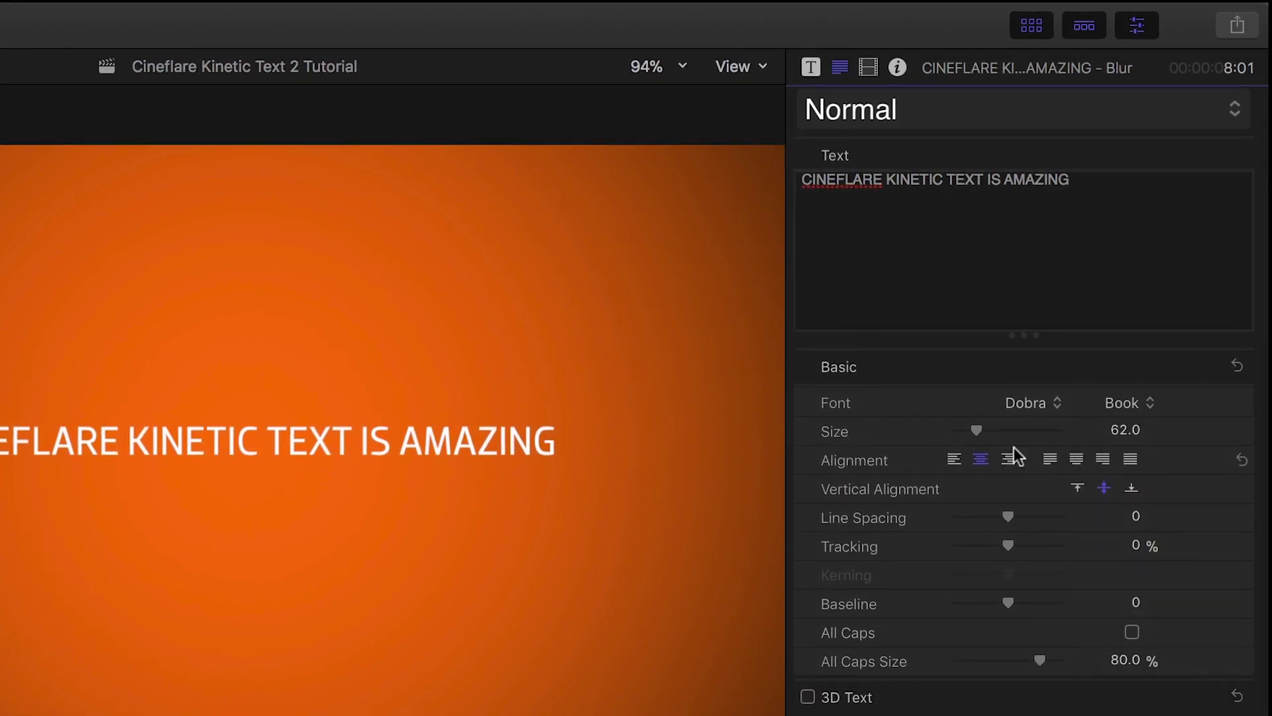
drag(981, 431, 989, 433)
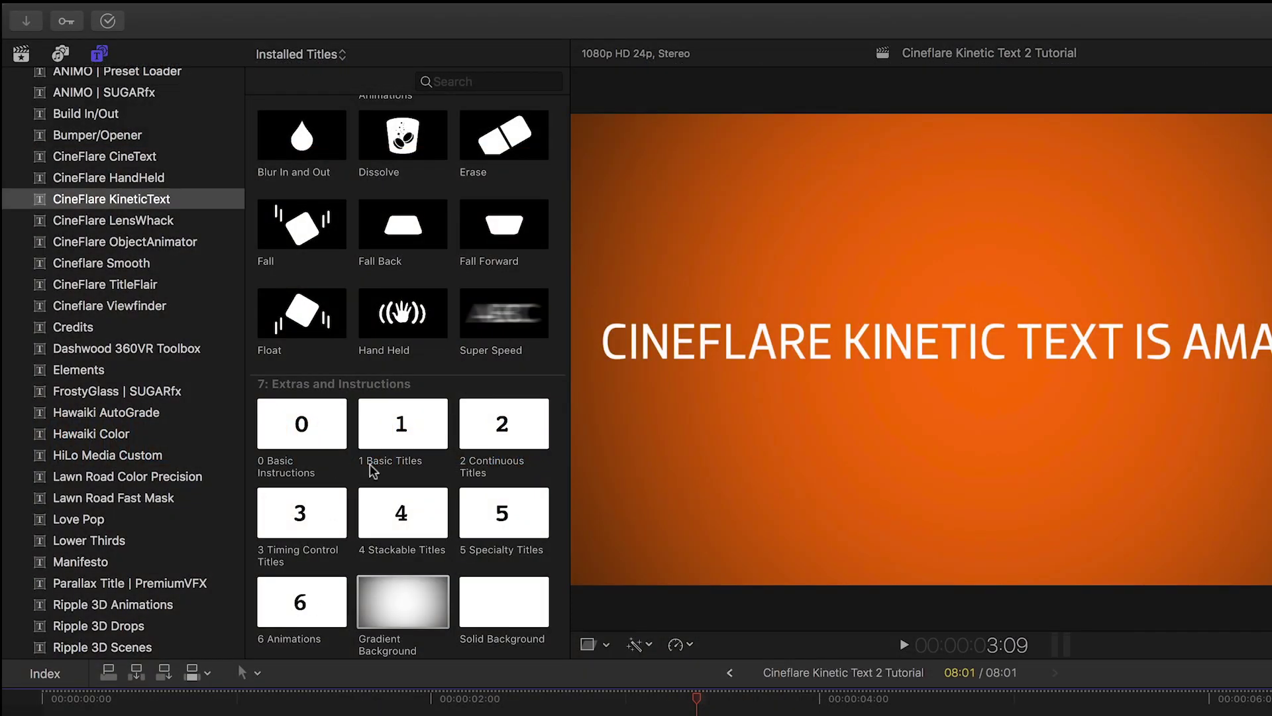
scroll(439, 325, up, 5)
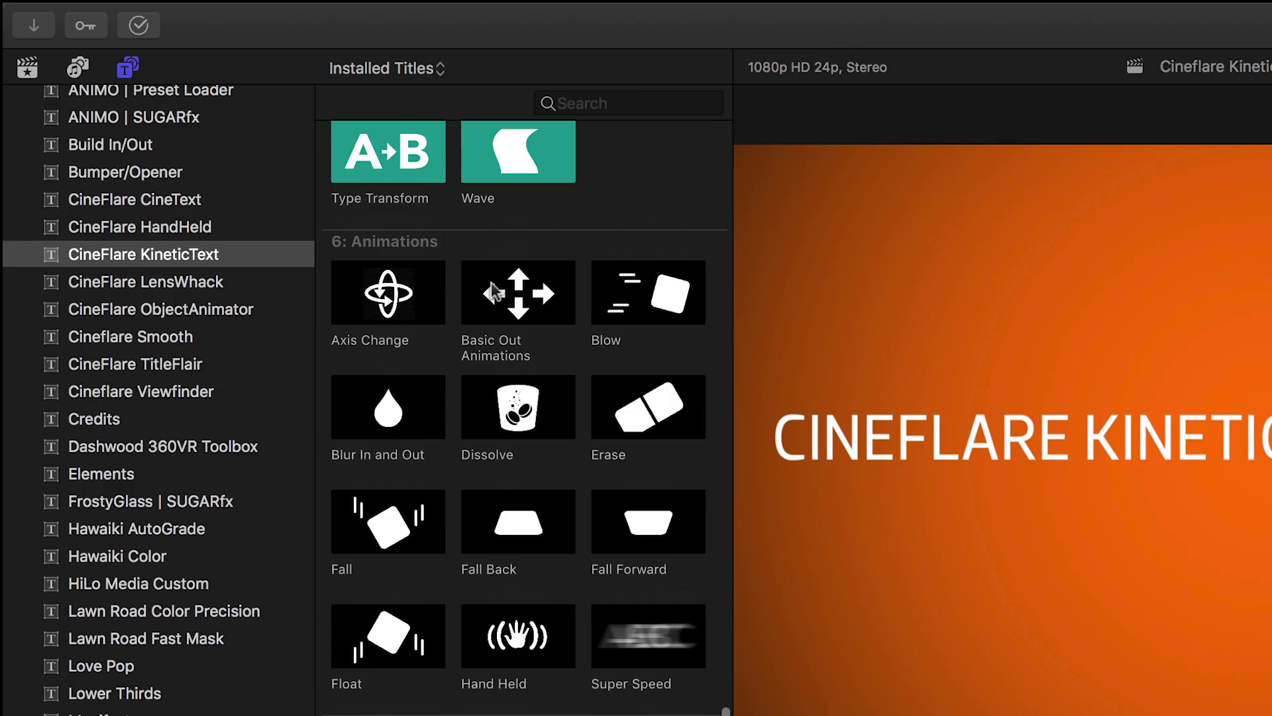
- Stack the Blow animation above the Blur title, combine both with Option-G, and play the result
drag(358, 161, 723, 567)
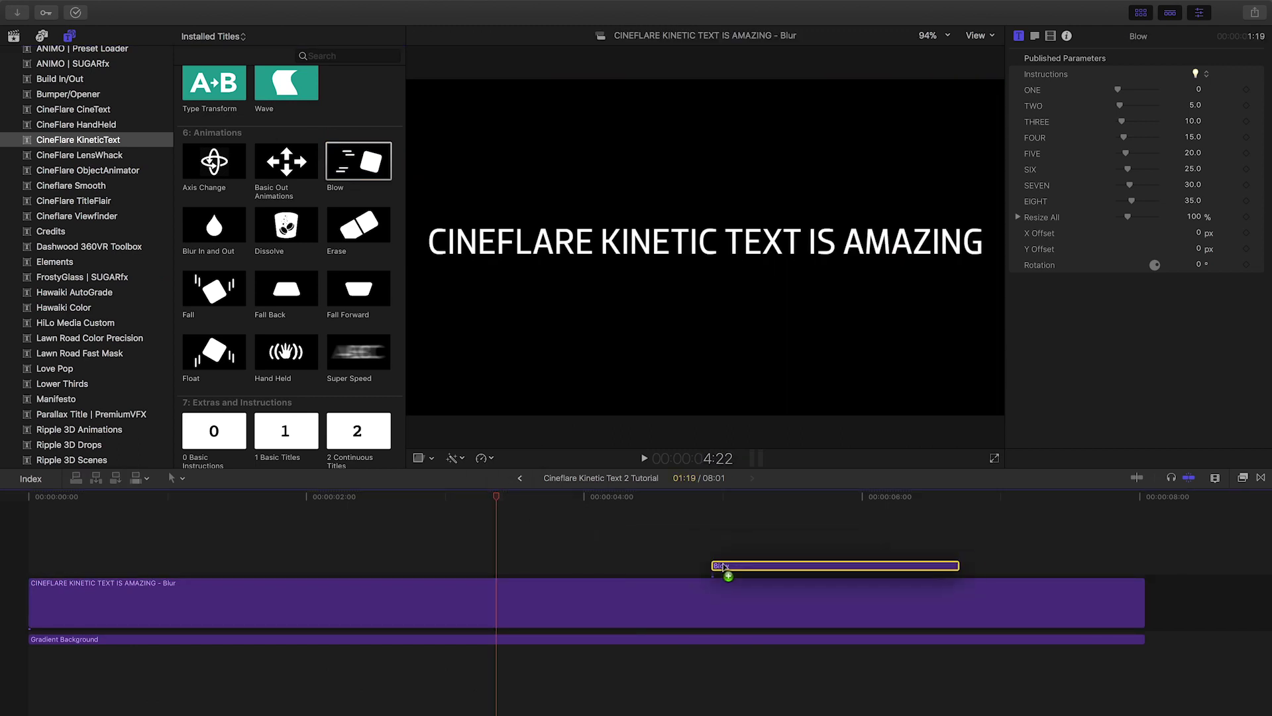
drag(620, 513, 775, 594)
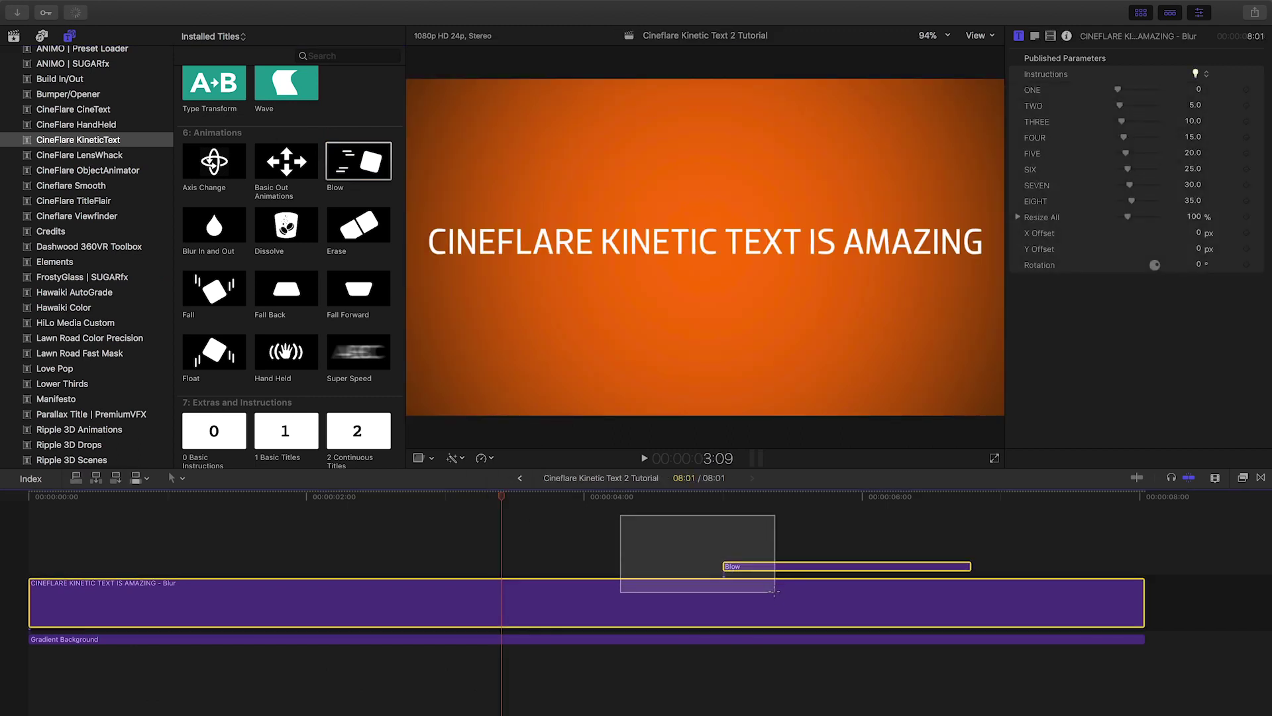
key(alt+g)
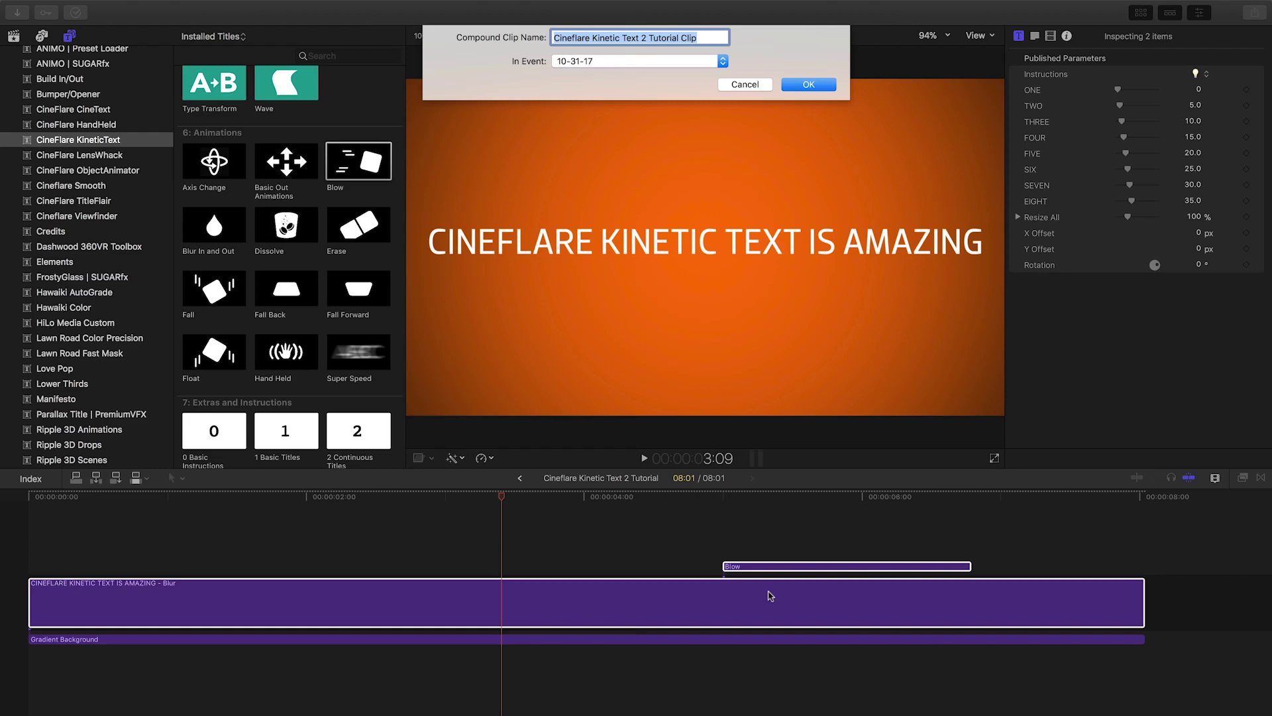
key(Return)
key(space)
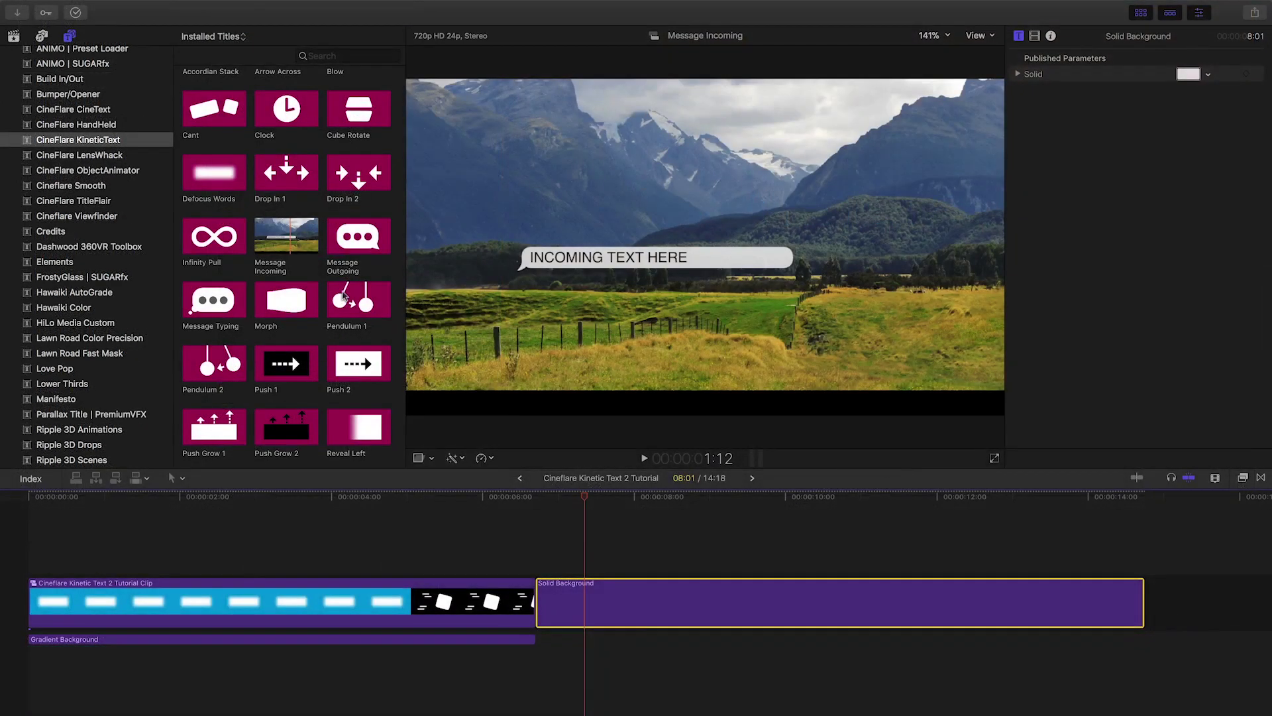
- Add the Message Incoming bubble and the Message Typing indicator after the intro, previewing each
drag(286, 236, 542, 575)
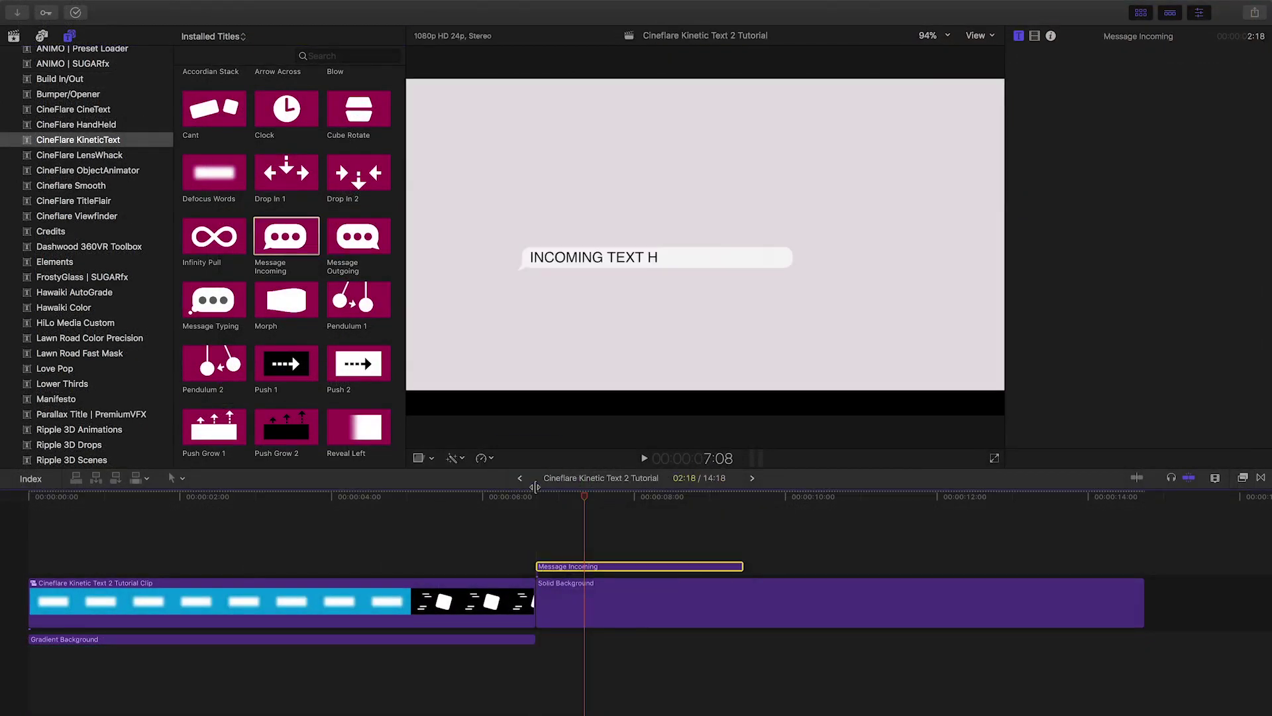
key(space)
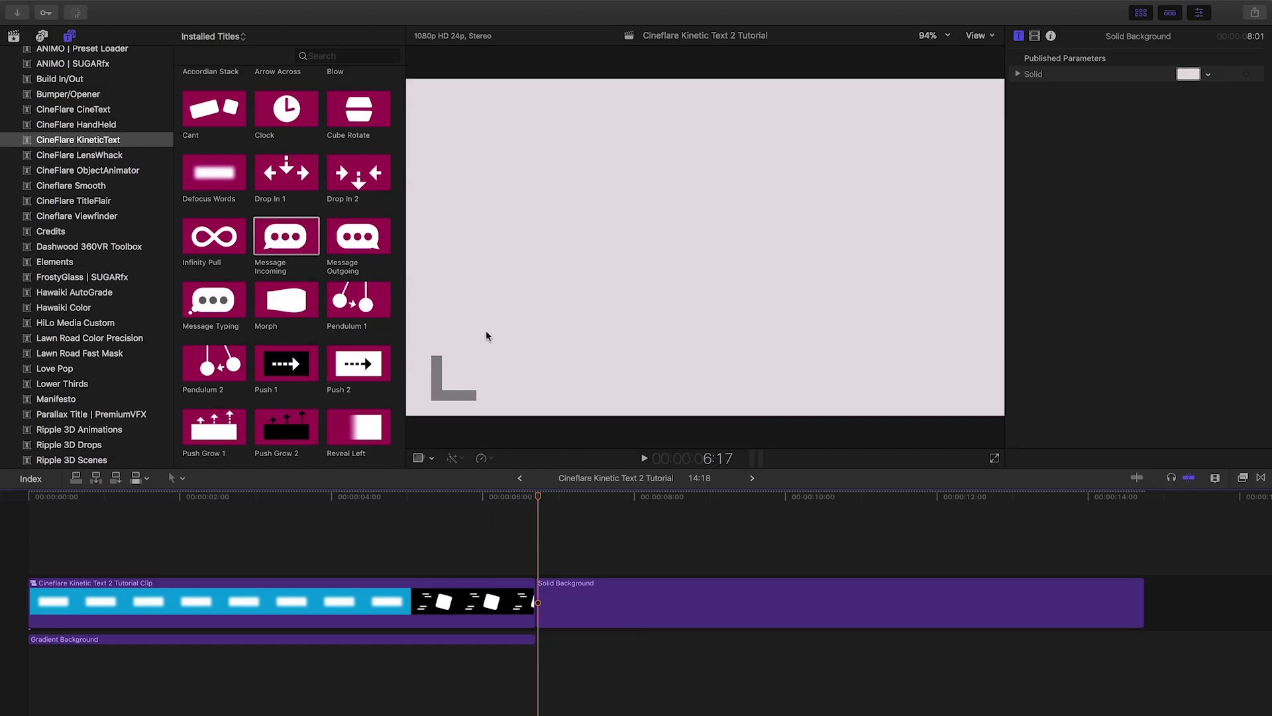
drag(207, 310, 550, 574)
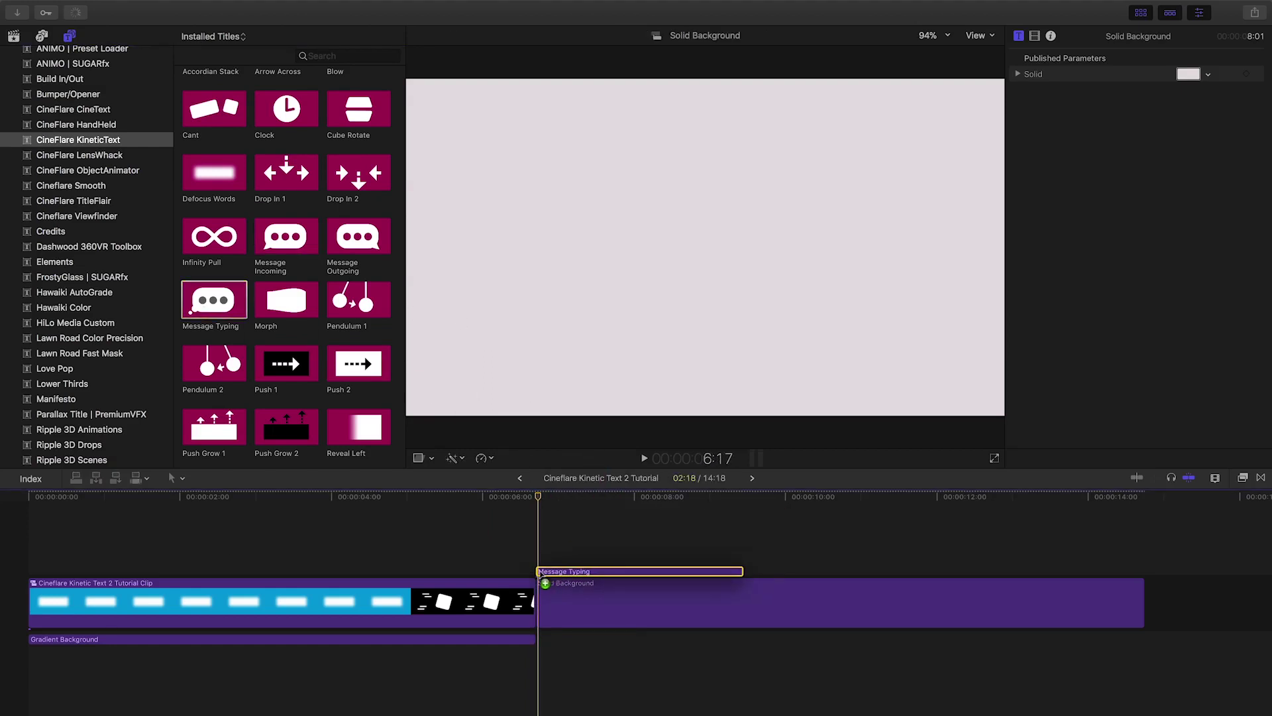
key(space)
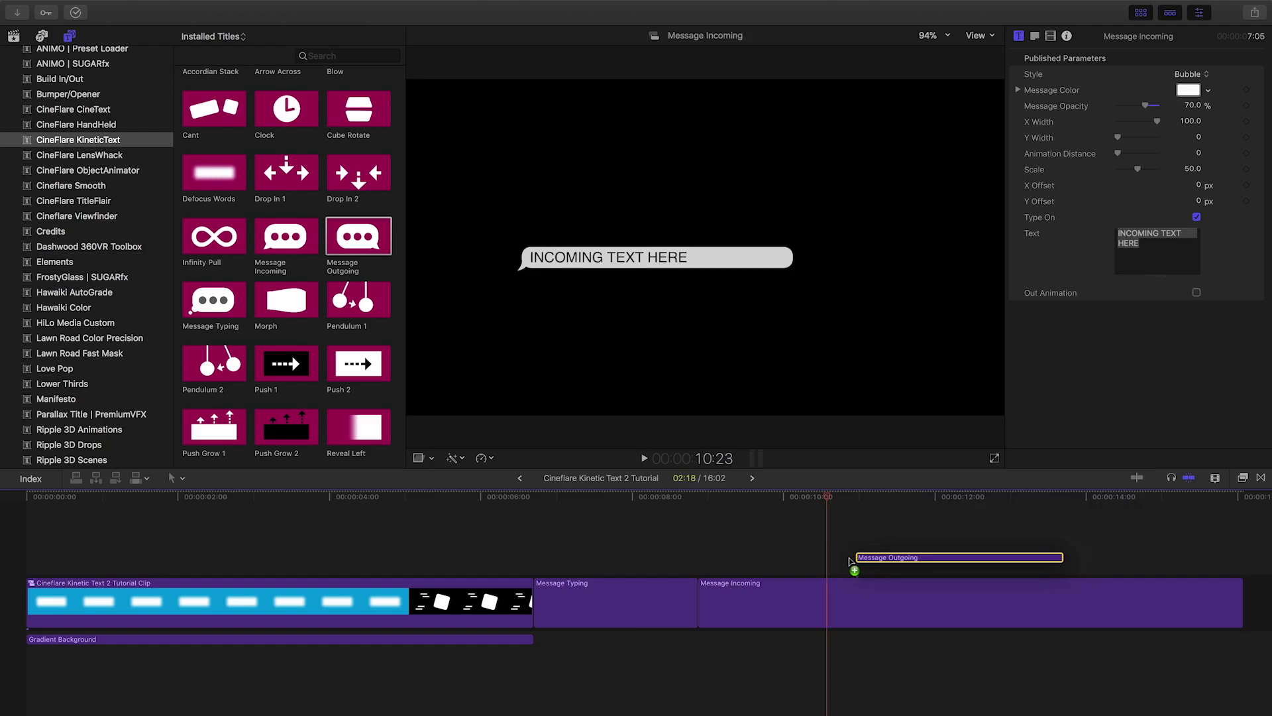
- Add a Message Outgoing bubble extended to the sequence end, then a second Message Incoming bubble
drag(868, 569, 844, 575)
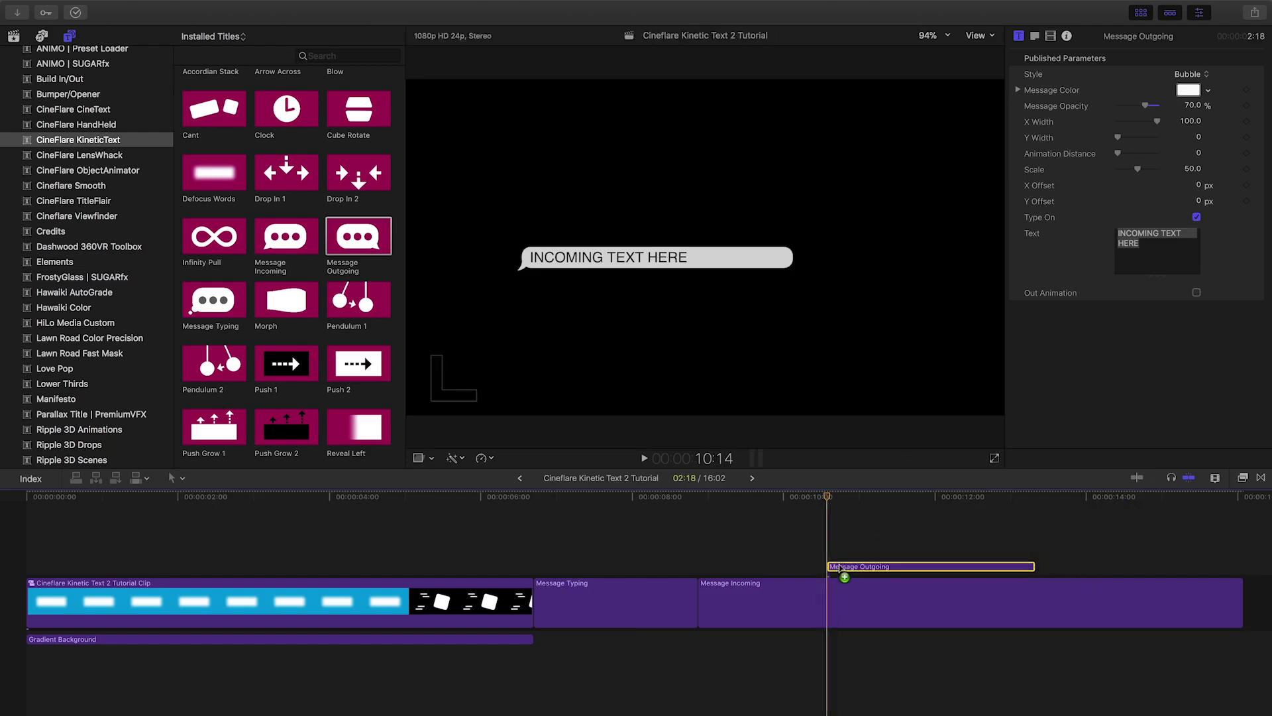
drag(1036, 568, 1240, 567)
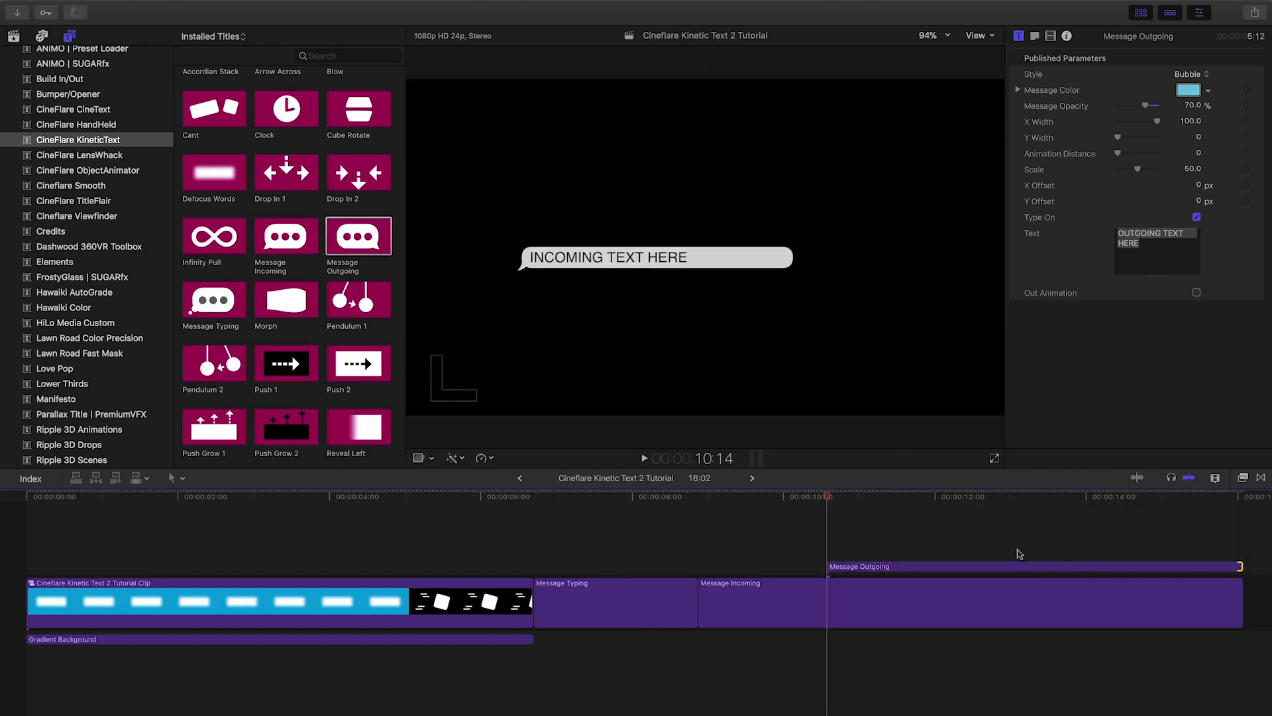
key(space)
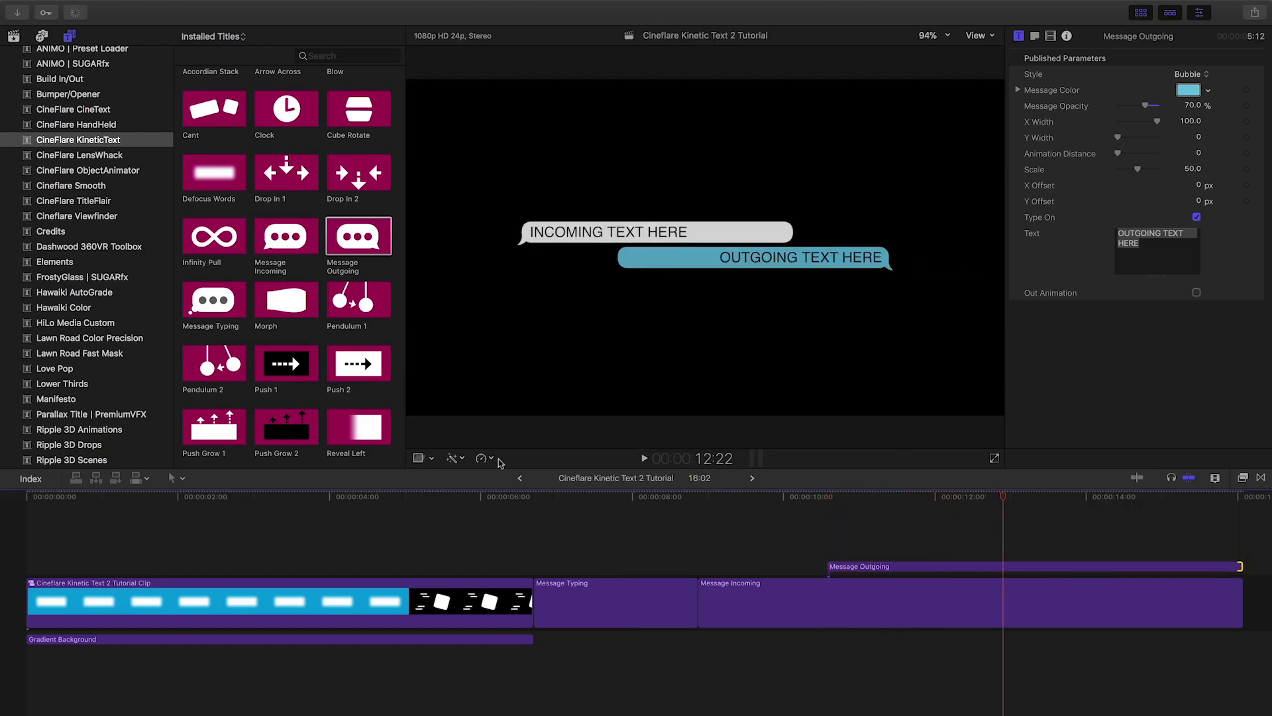
double_click(285, 237)
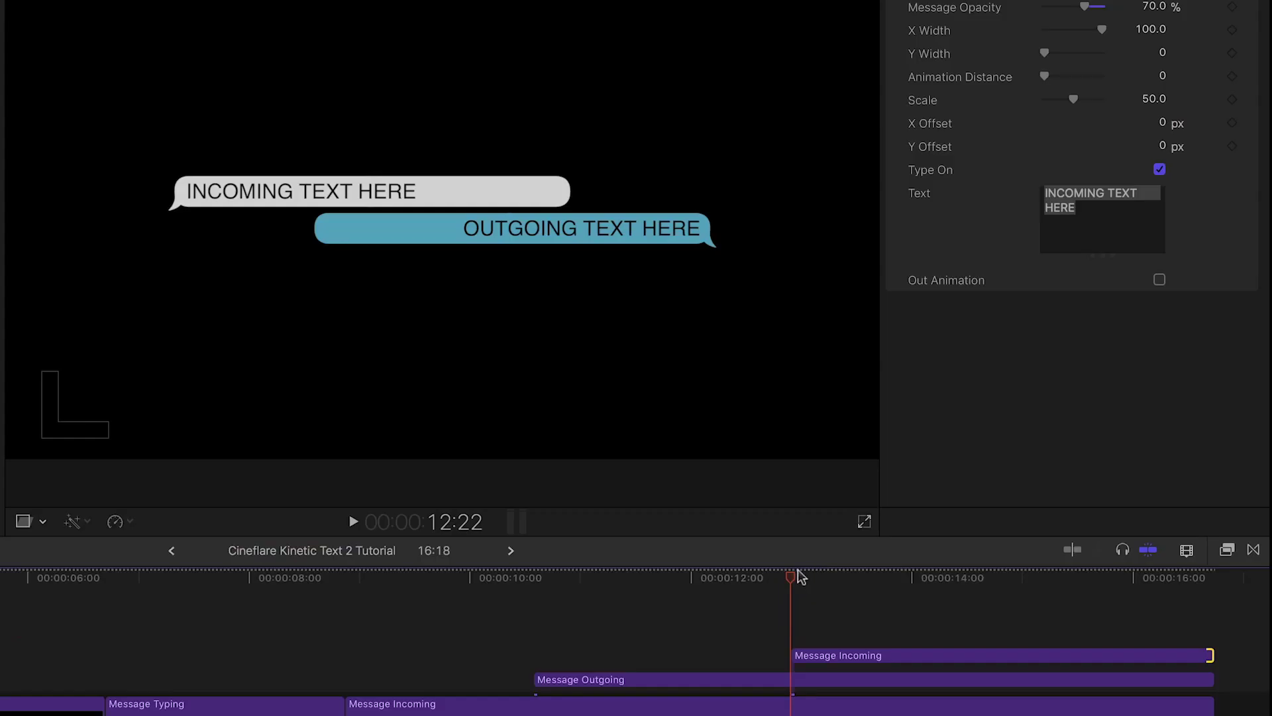
drag(797, 571, 950, 585)
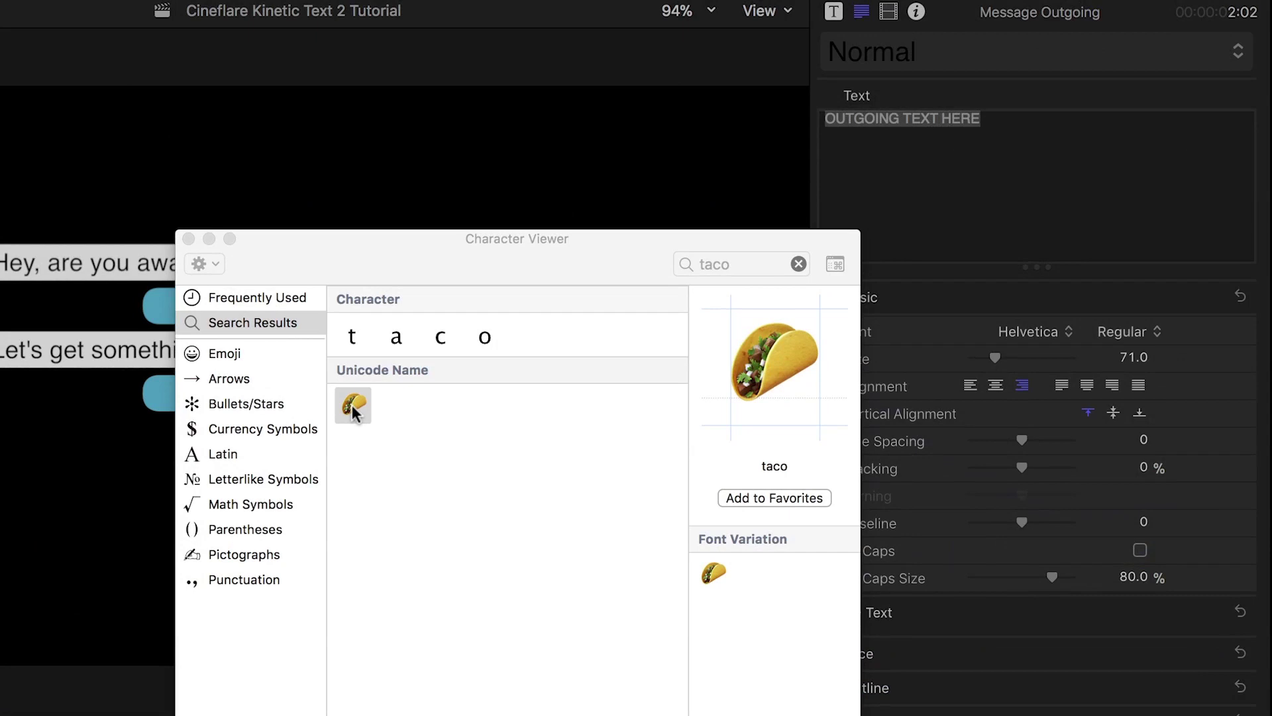
- Drag a taco emoji into the outgoing message and make the first incoming bubble's Message Color blue
drag(1022, 137, 786, 130)
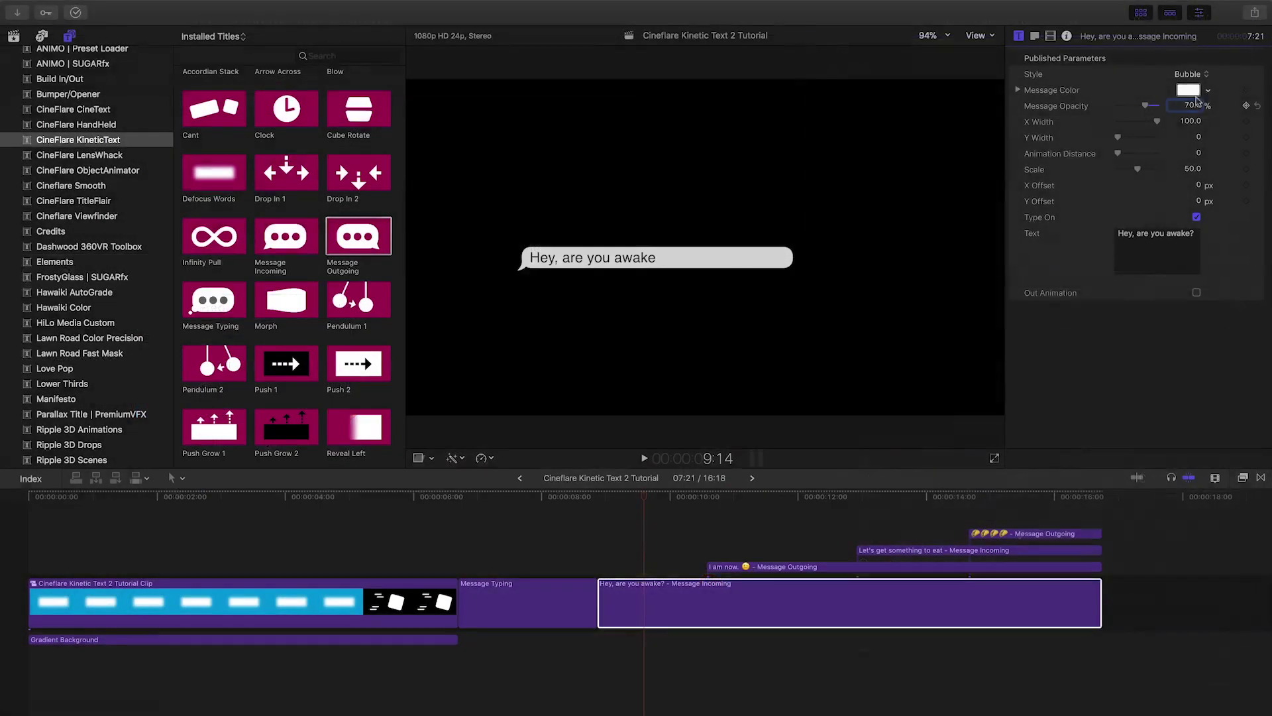
click(1190, 91)
drag(1065, 313, 1033, 340)
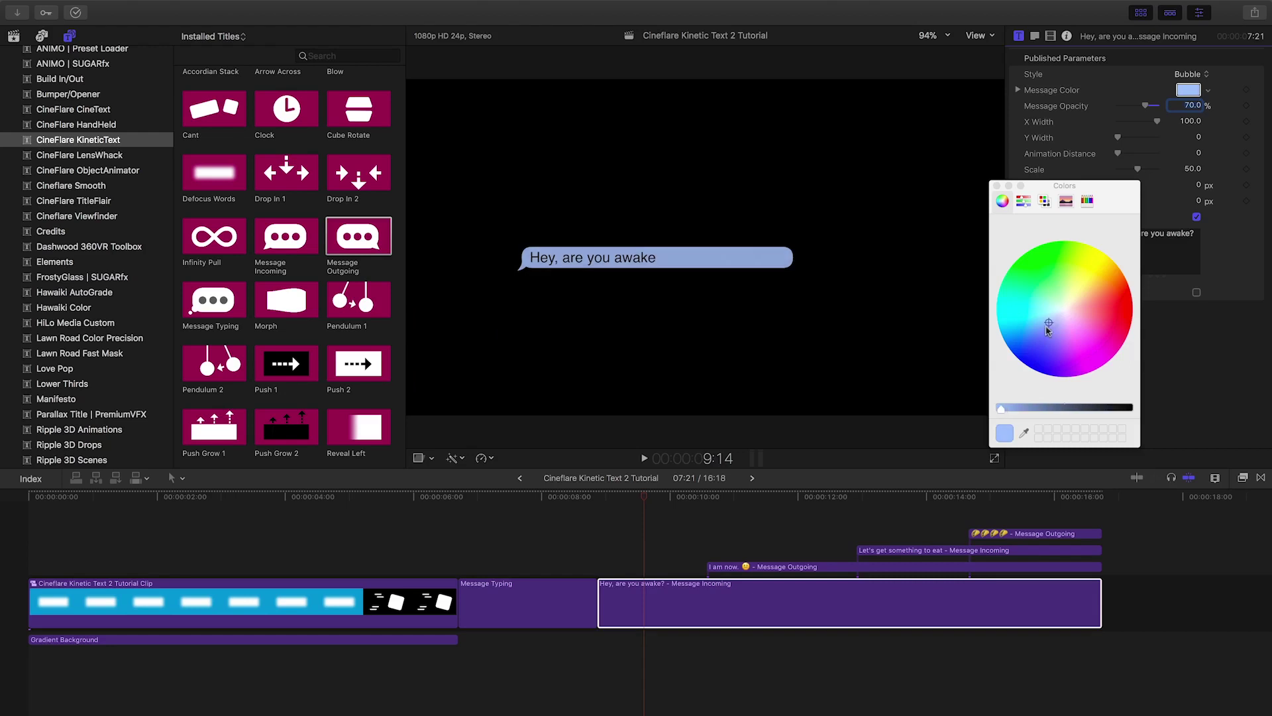